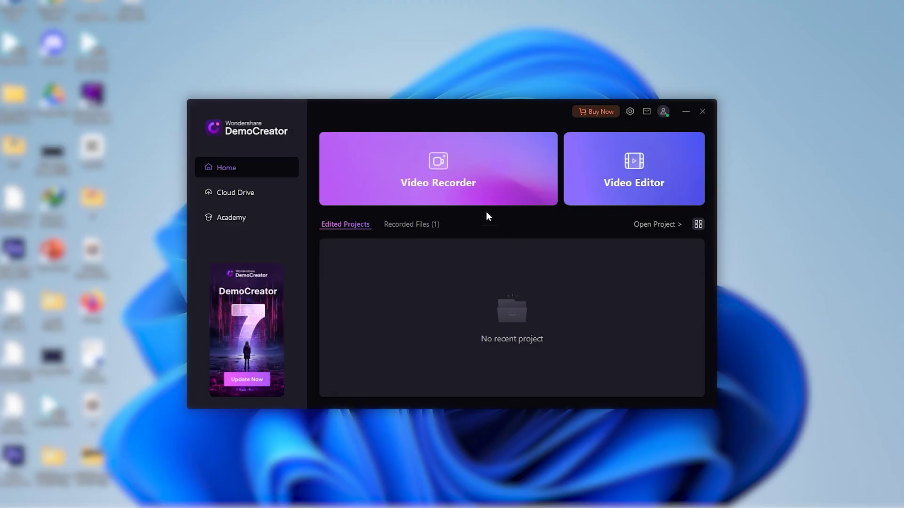
# Start the video recorder and choose the Video Presentation recording mode
pyautogui.click(514, 182)
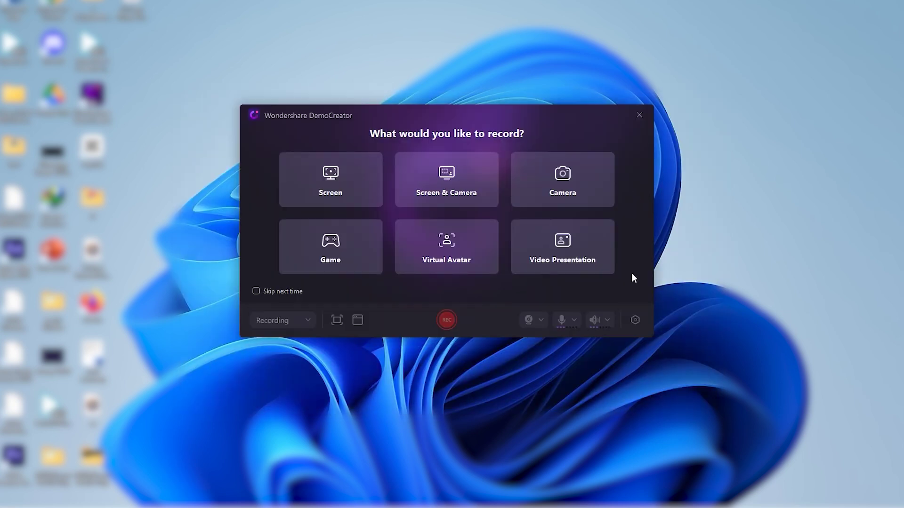
pyautogui.click(595, 252)
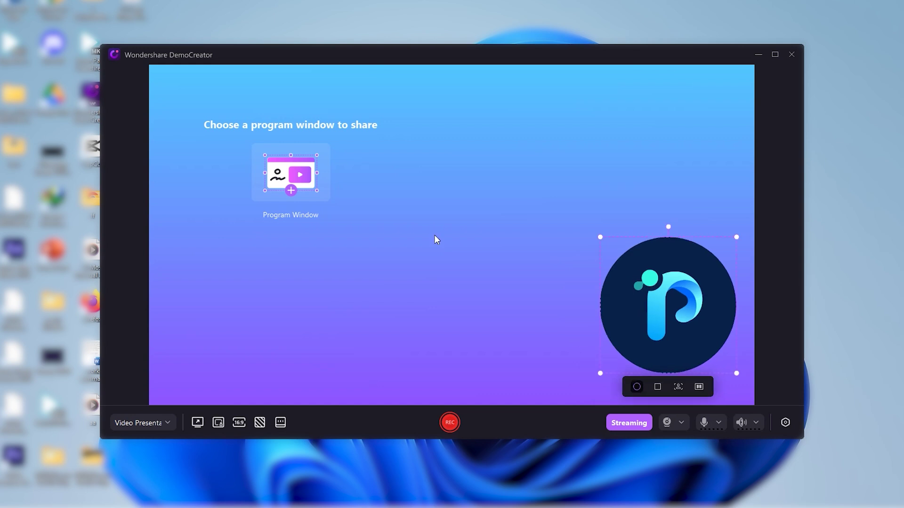
# Share the PowerPoint presentation window as the program window into the canvas
pyautogui.click(309, 178)
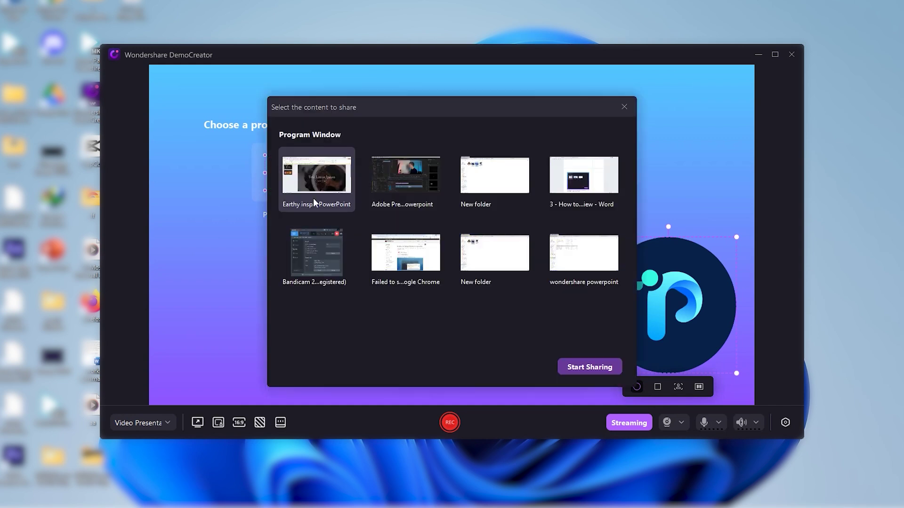
pyautogui.click(350, 207)
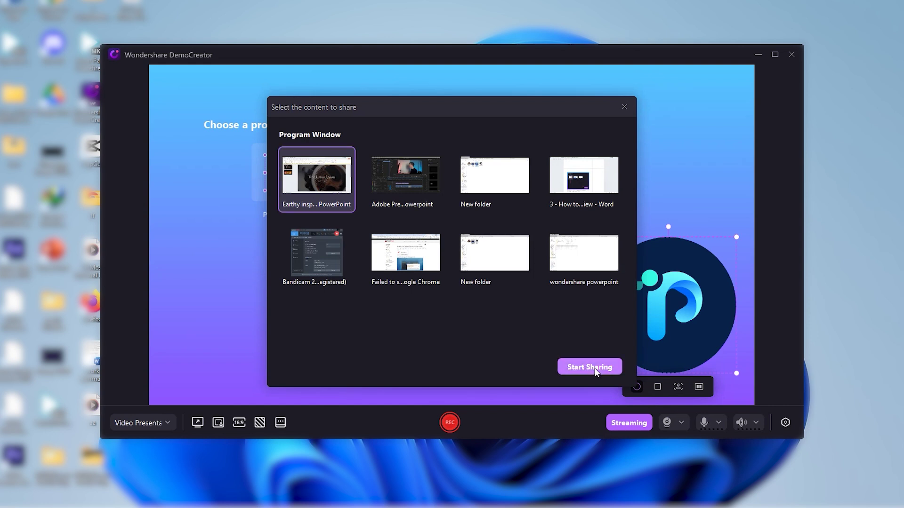
pyautogui.click(594, 368)
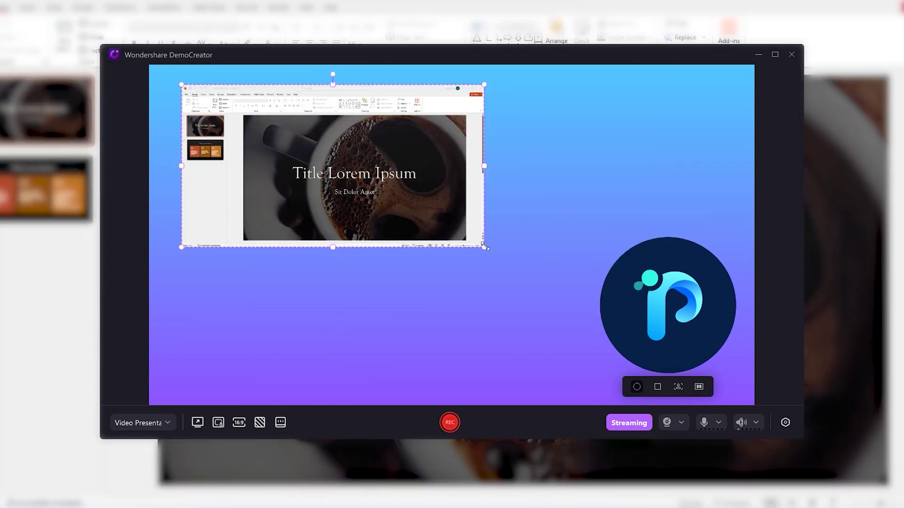
# Enlarge the captured PowerPoint window and move it toward the top left beside the camera circle
pyautogui.moveTo(484, 246); pyautogui.dragTo(522, 268)
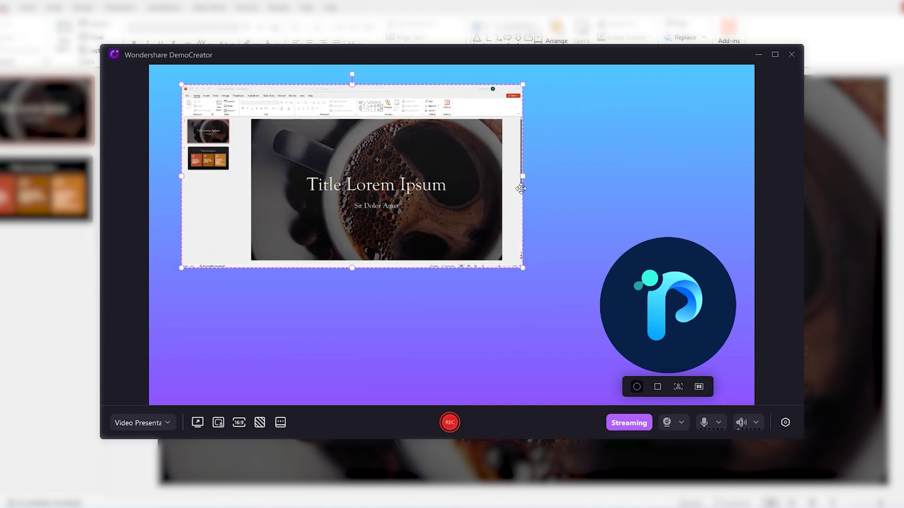
pyautogui.moveTo(520, 185); pyautogui.dragTo(491, 168)
pyautogui.moveTo(493, 251); pyautogui.dragTo(529, 268)
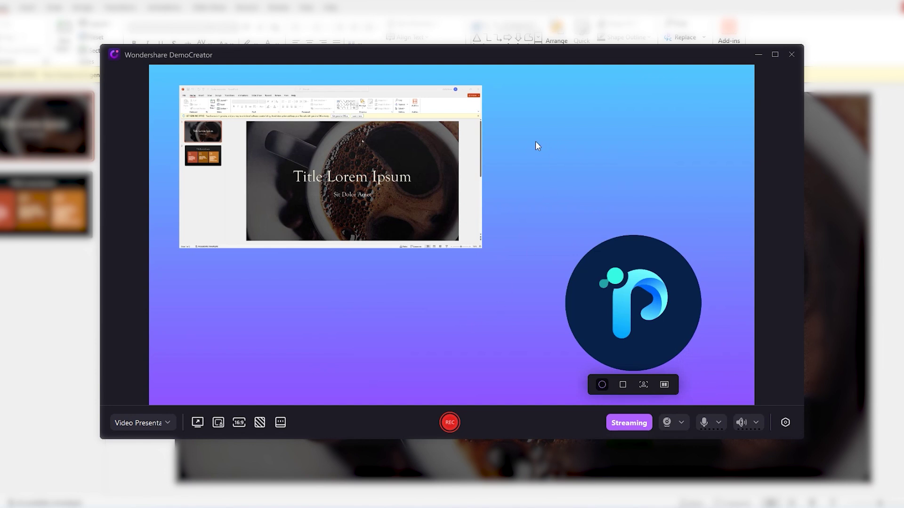
pyautogui.click(681, 422)
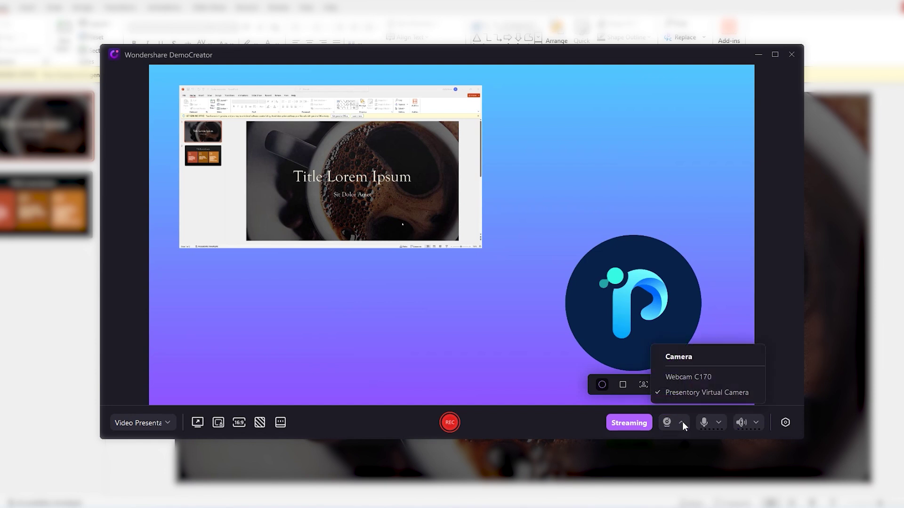
# Switch the camera overlay to the Webcam C170 feed, nudge the circle higher, and check the microphones
pyautogui.click(727, 377)
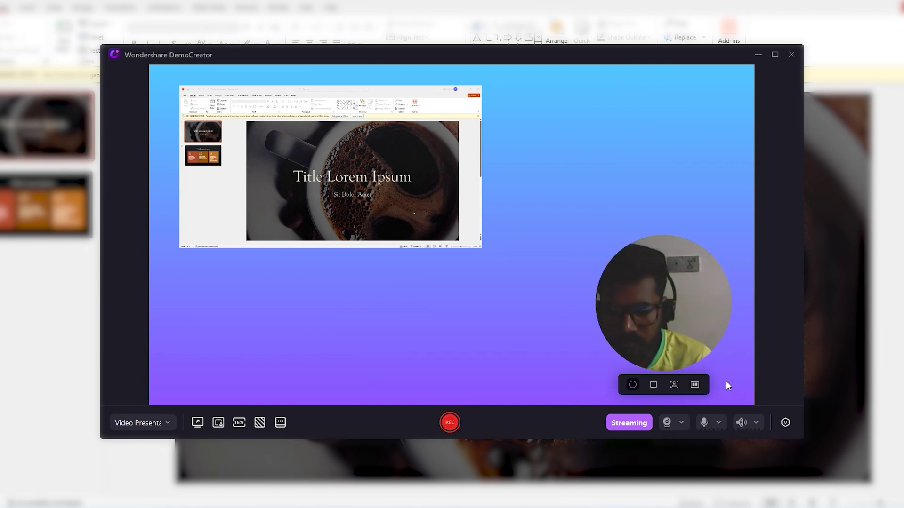
pyautogui.moveTo(672, 339)
pyautogui.mouseDown()
pyautogui.moveTo(686, 309)
pyautogui.moveTo(676, 276)
pyautogui.moveTo(655, 266)
pyautogui.moveTo(664, 234)
pyautogui.moveTo(603, 227)
pyautogui.moveTo(706, 358)
pyautogui.moveTo(683, 347)
pyautogui.mouseUp()
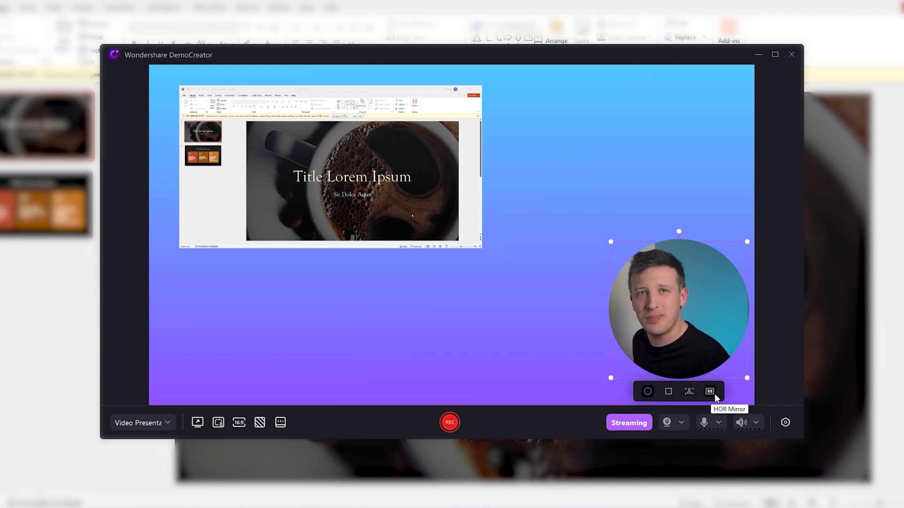
pyautogui.click(722, 424)
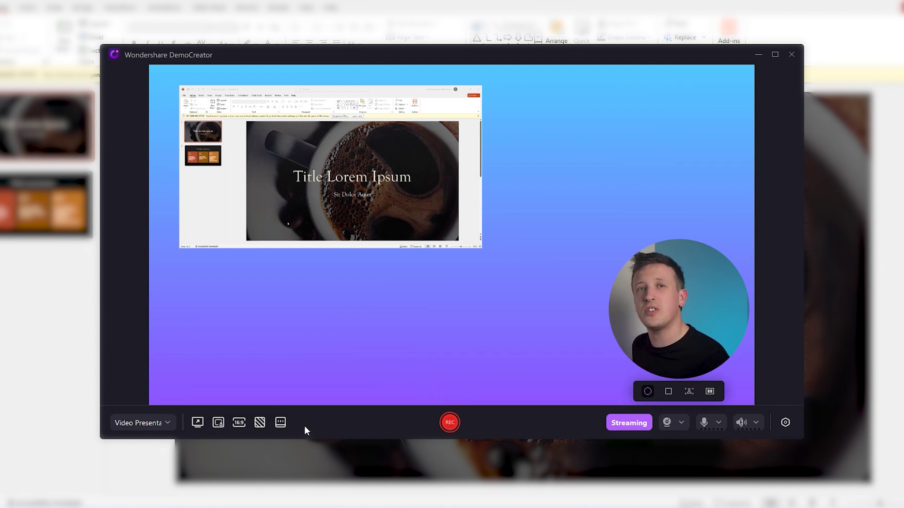
pyautogui.click(242, 425)
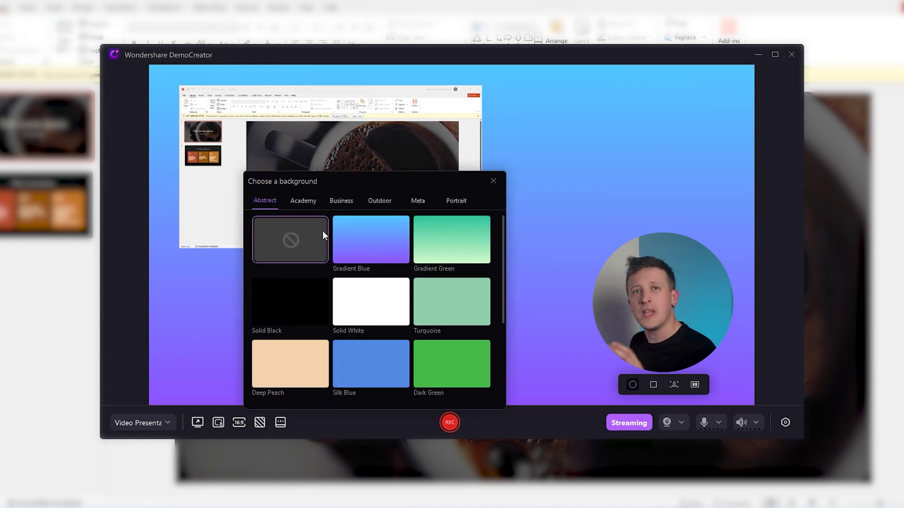
# Apply the green chalkboard DC Sample Background 26 from the Academy category
pyautogui.click(314, 201)
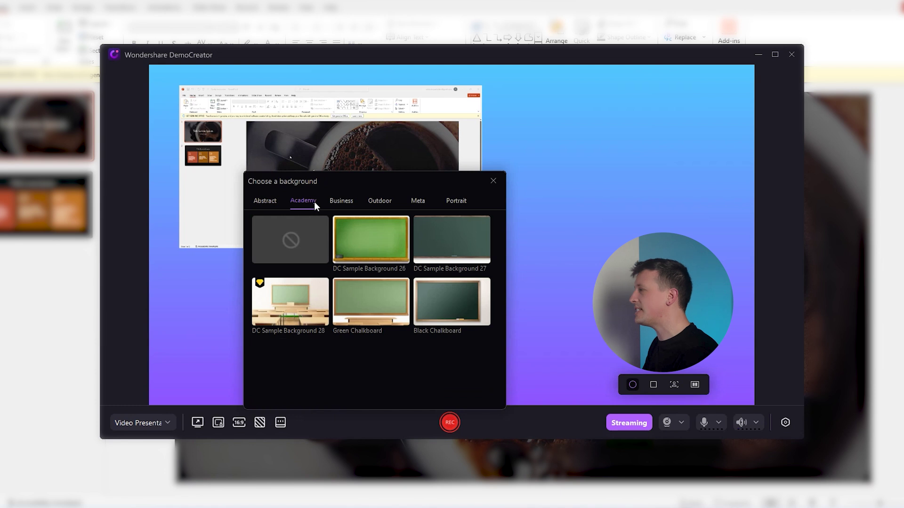
pyautogui.click(381, 250)
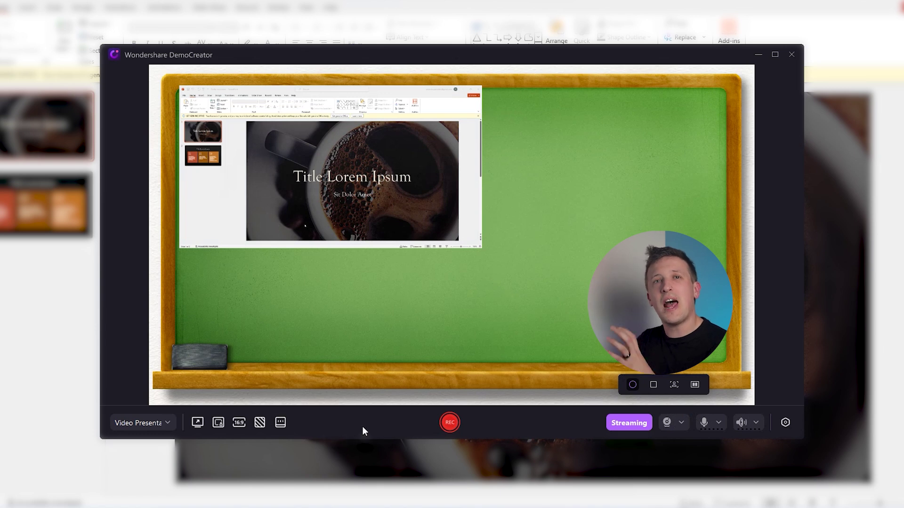
# Paste the three-paragraph books script into the teleprompter and run it scrolling
pyautogui.click(281, 423)
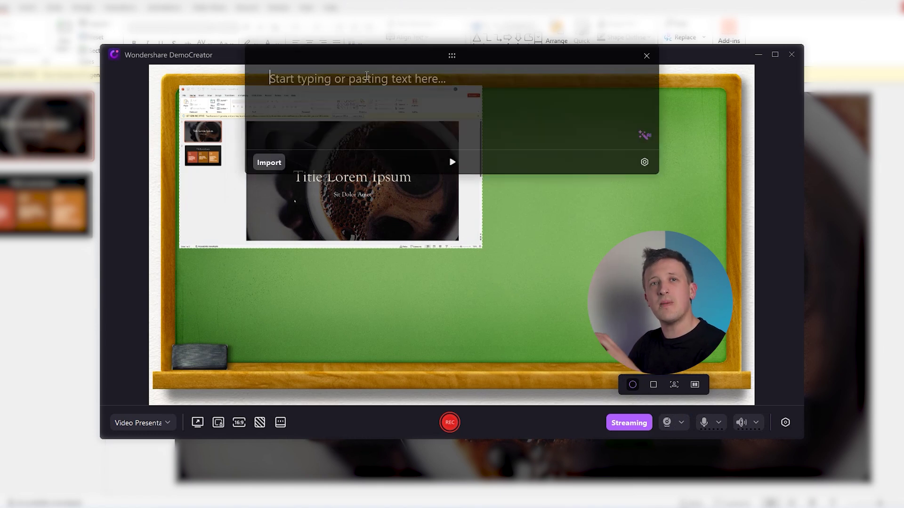
pyautogui.write("Books are an important part of our life. We read many kinds of books. We study text books at school that are part of our syllabus.  We also have story books that we read for leisure and fun. We can get them from the school library. We can also buy them from bookshops. Books are printed on paper, and can have pictures too that make them interesting. We can read books on the computer as well.  I love reading children's stories published in colourful books, as they are beautifully presented. I have a nice collection of story books at home.")
pyautogui.scroll(5, 579, 118)
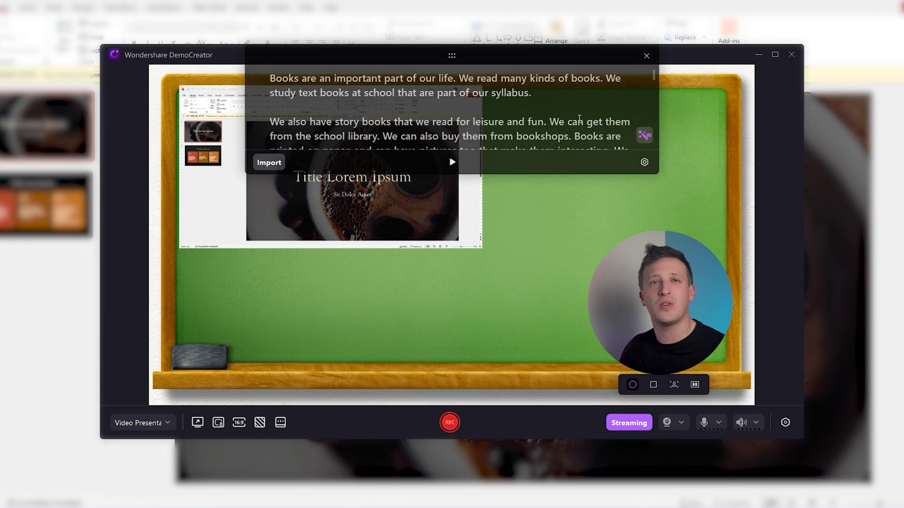
pyautogui.click(451, 163)
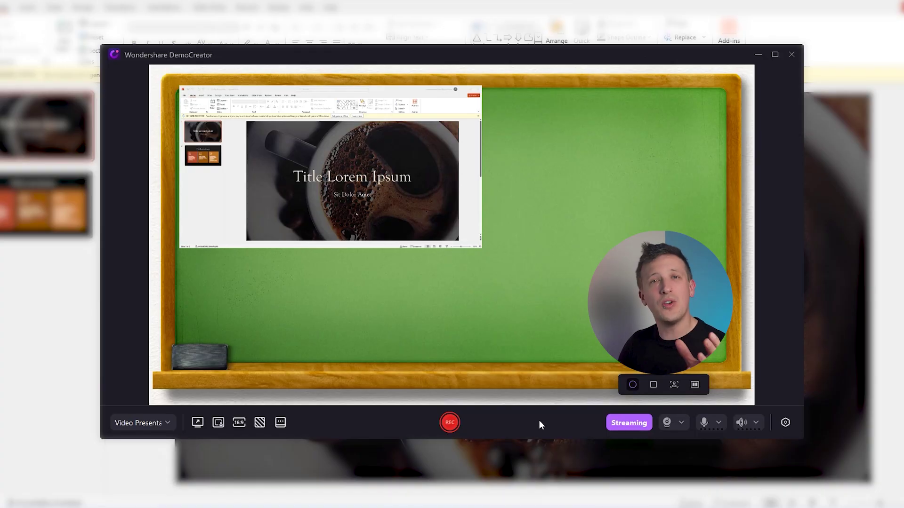
# Start recording after the countdown and select the screen-drawing pen at 10px
pyautogui.click(454, 425)
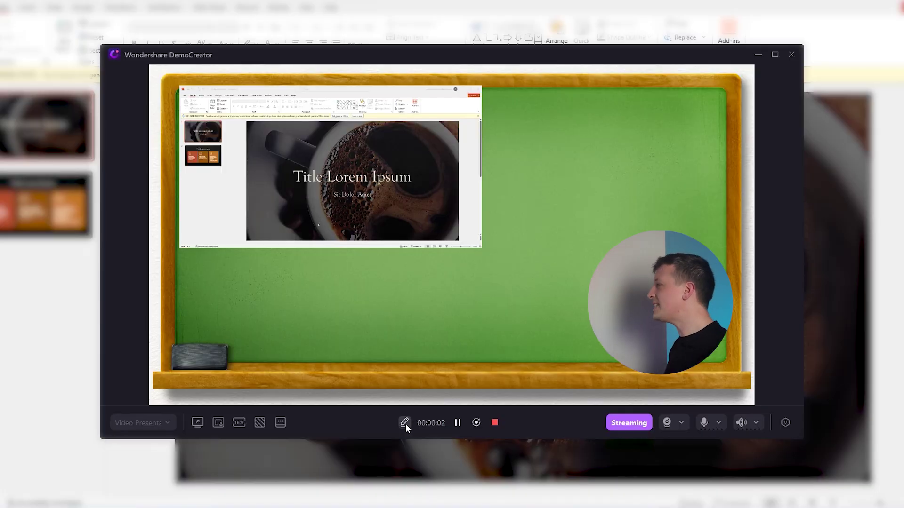
pyautogui.click(404, 422)
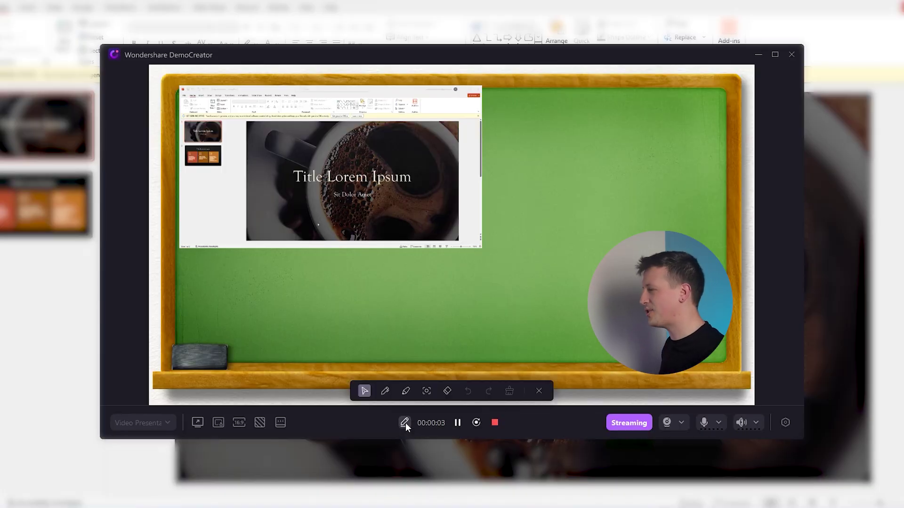
pyautogui.click(385, 393)
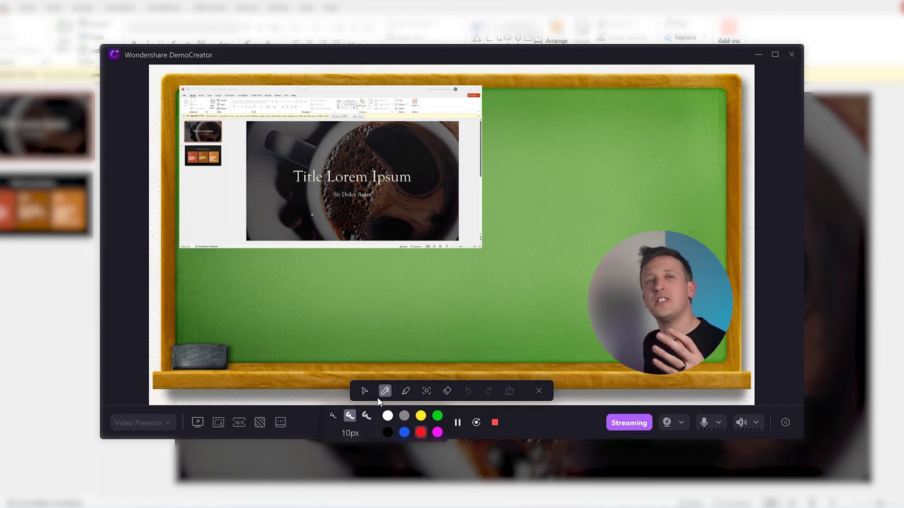
# Draw red 3px marks (title ring, circle, cross, tick), then another circle at 10px
pyautogui.click(334, 417)
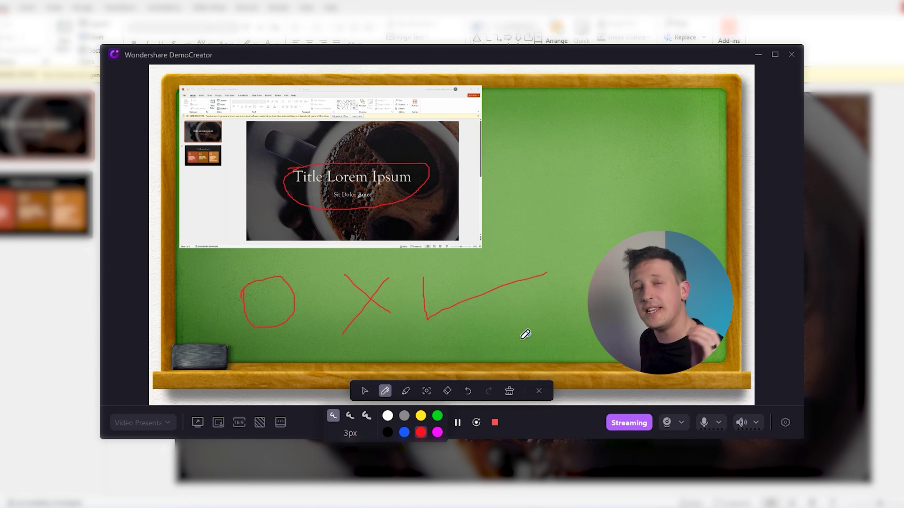
pyautogui.click(350, 416)
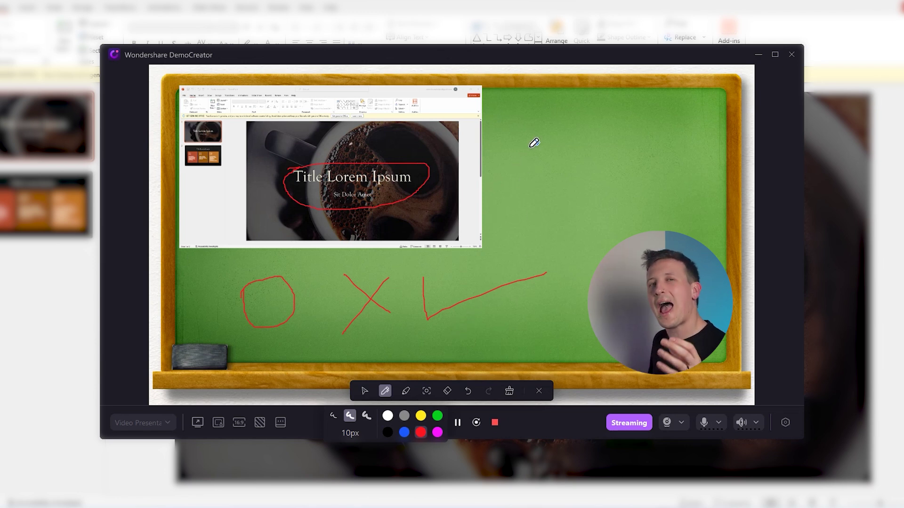
pyautogui.click(406, 392)
# Highlight the title with a 30px highlighter, erase the lower circle and X, and undo to restore the tick
pyautogui.click(387, 416)
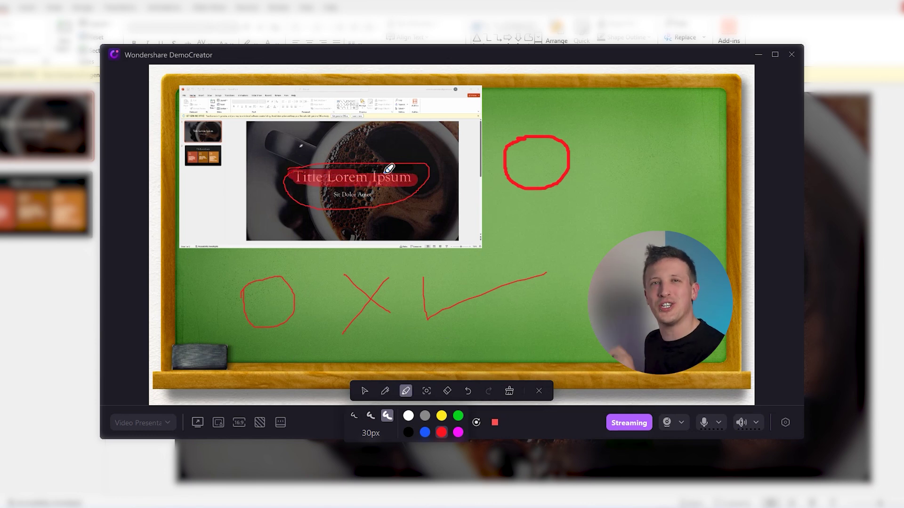
pyautogui.click(427, 391)
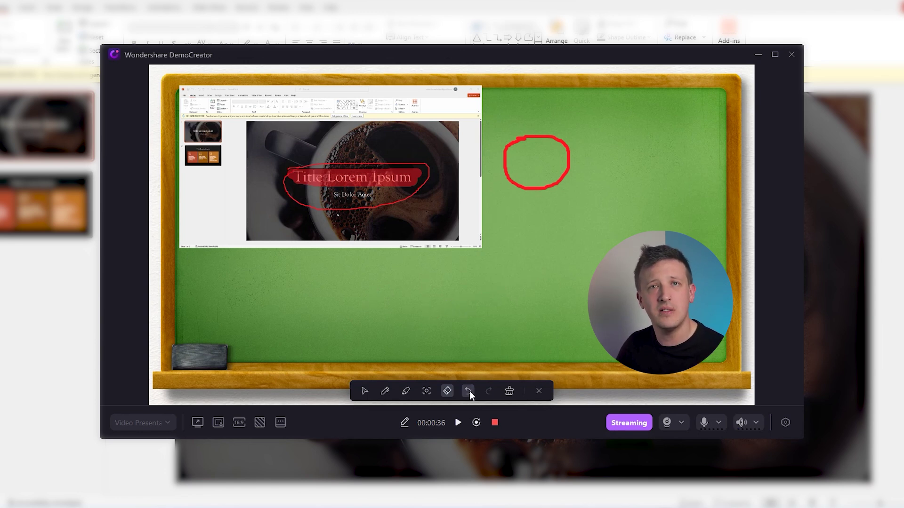
pyautogui.click(469, 391)
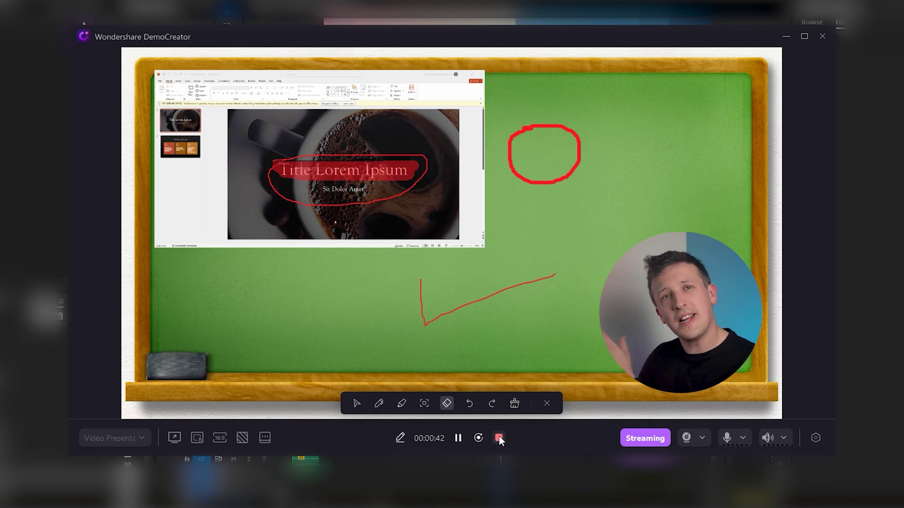
# End the recording, then play and pause the 44-second take in Preview Recording
pyautogui.click(499, 438)
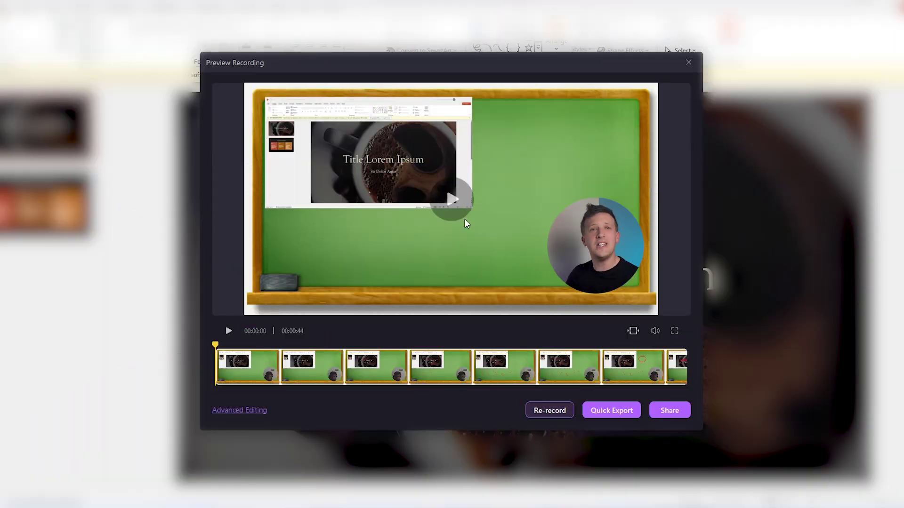
pyautogui.click(454, 199)
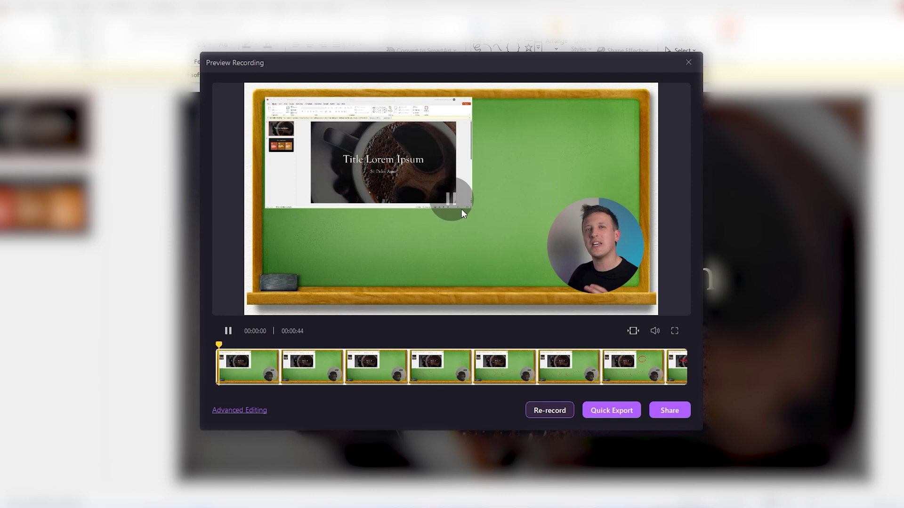
pyautogui.click(492, 244)
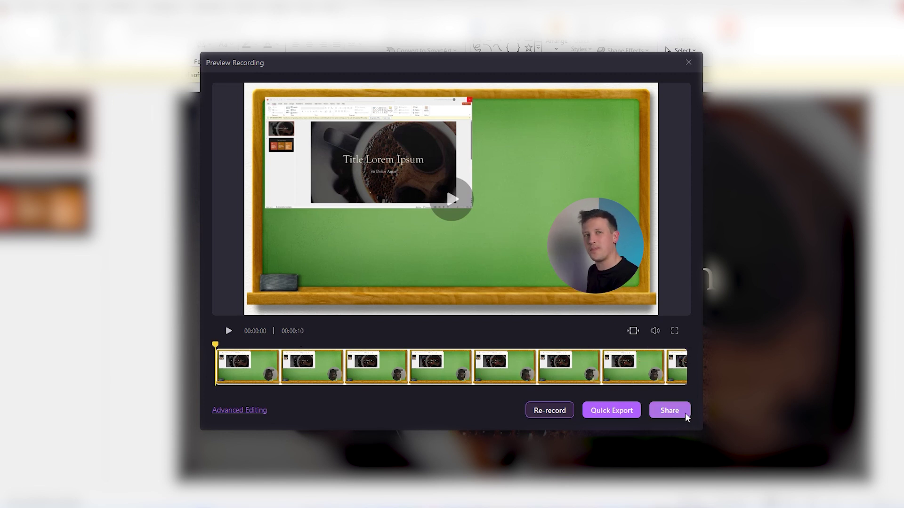
# Open Share from Preview Recording, showing YouTube with 1920*1080 quality and Public privacy
pyautogui.click(685, 412)
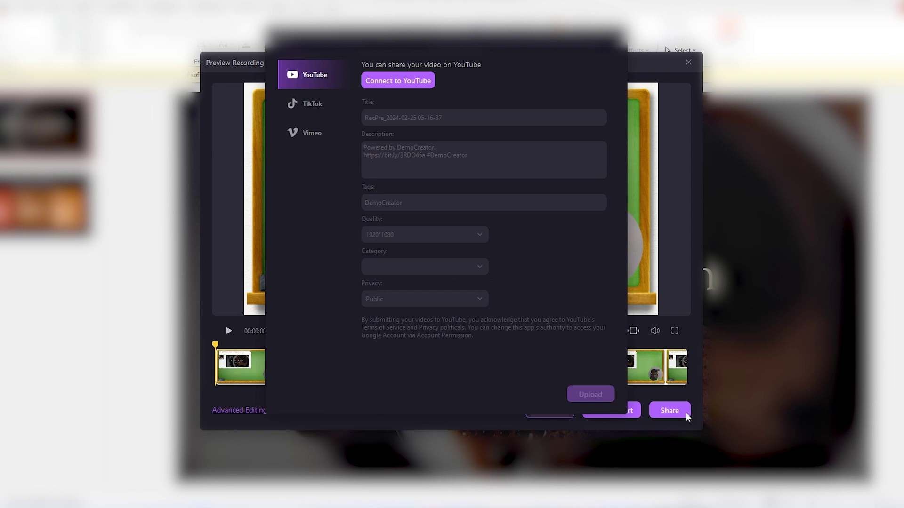